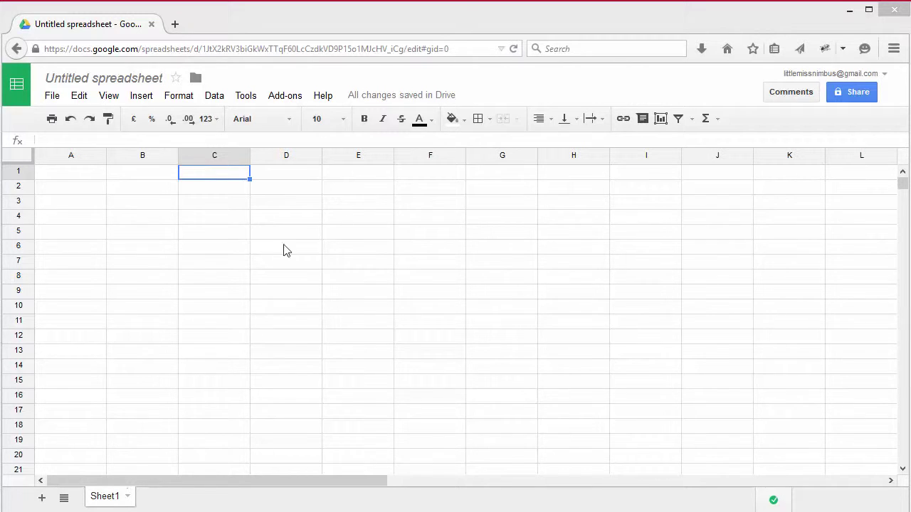
Enter 5, 45, 43, 78 and 2 down C1:C5
{"action": "left_click", "coordinate": [228, 246]}
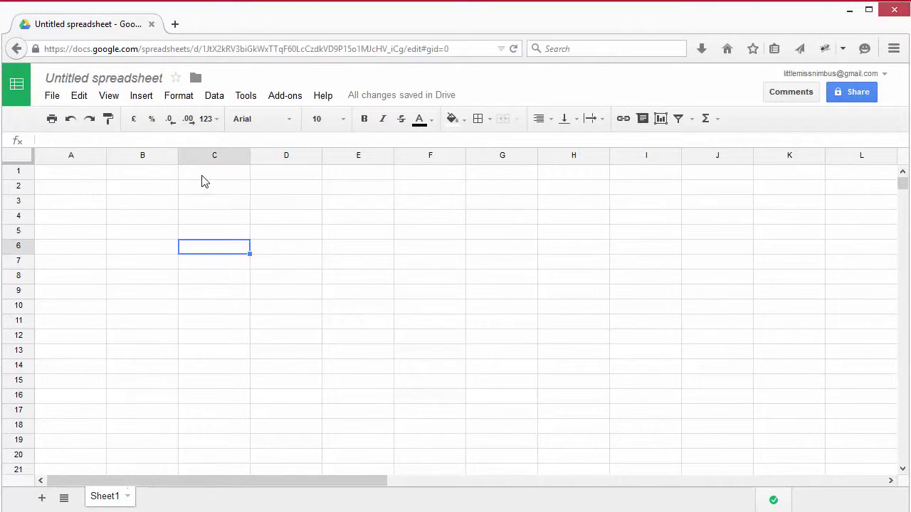
{"action": "left_click", "coordinate": [204, 177]}
{"action": "type", "text": "5"}
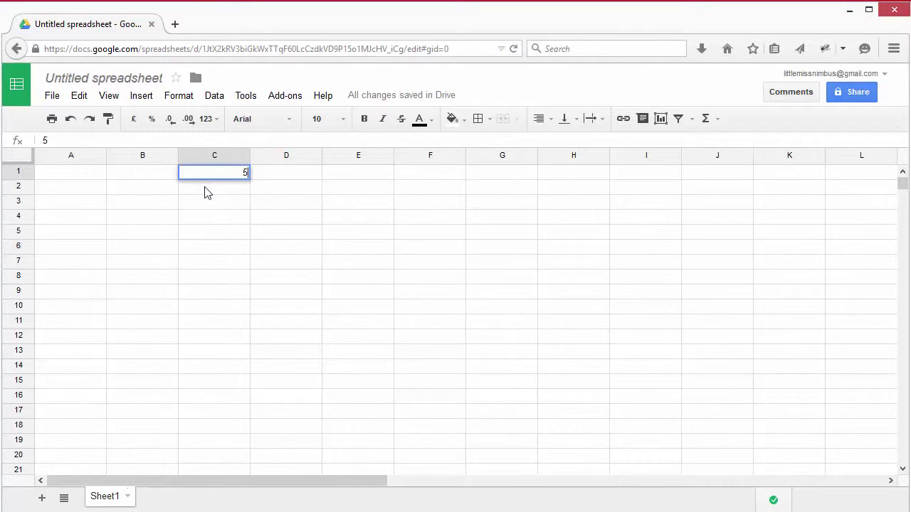
{"action": "key", "text": "Return"}
{"action": "type", "text": "45"}
{"action": "key", "text": "Return"}
{"action": "type", "text": "43"}
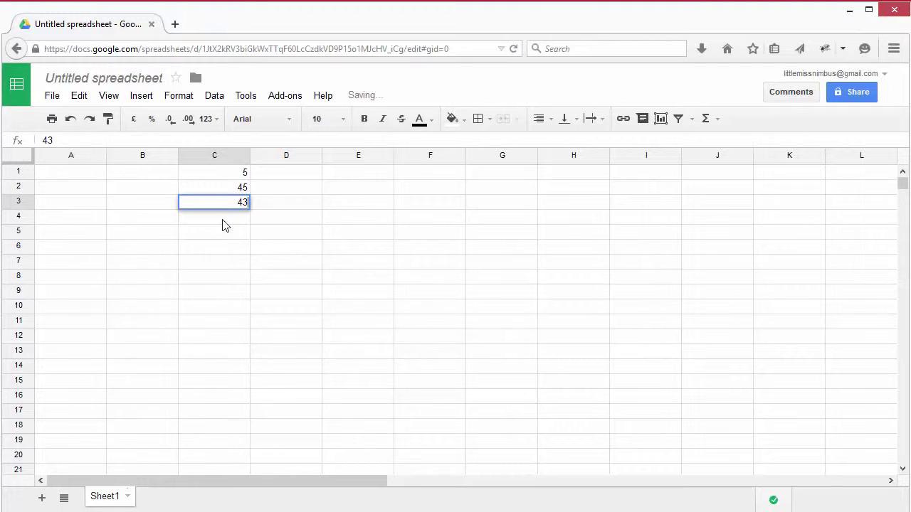
{"action": "key", "text": "Return"}
{"action": "type", "text": "78"}
{"action": "key", "text": "Return"}
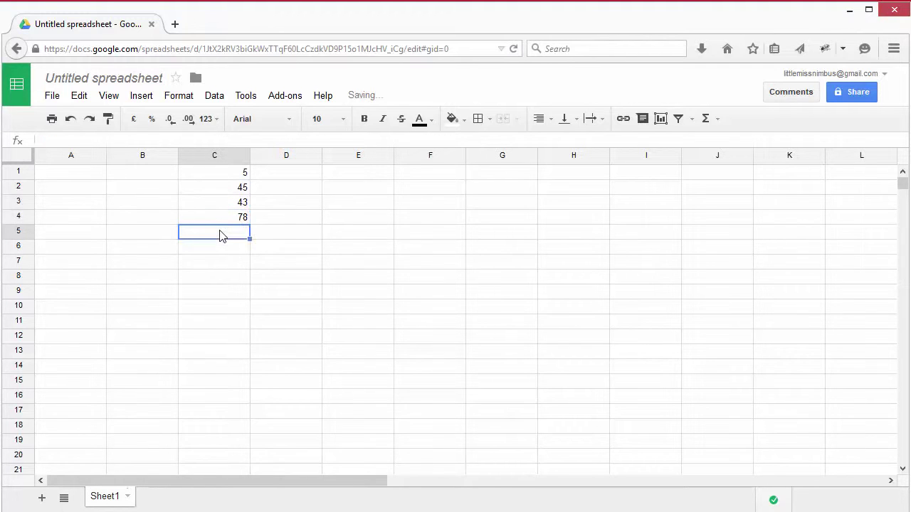
{"action": "type", "text": "2"}
Add a SUM of C1:C5 in C8, giving 173
{"action": "left_click", "coordinate": [238, 281]}
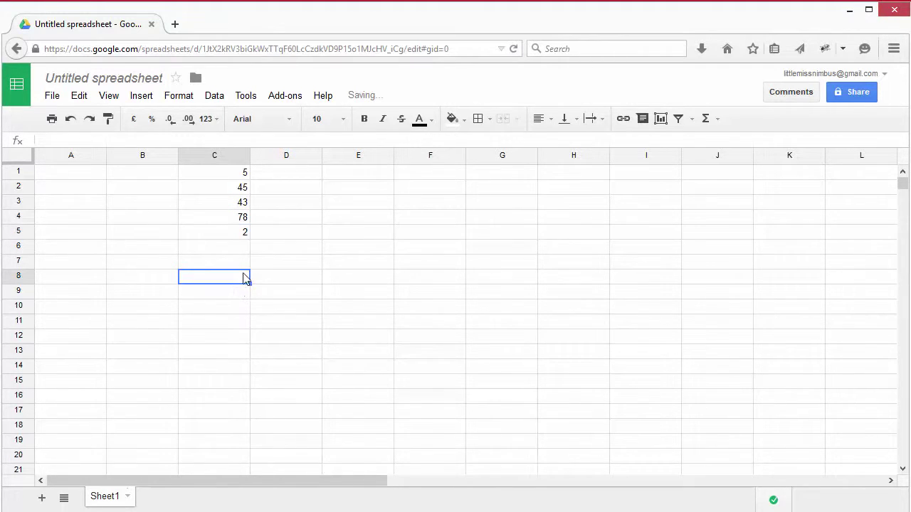
{"action": "left_click", "coordinate": [706, 118]}
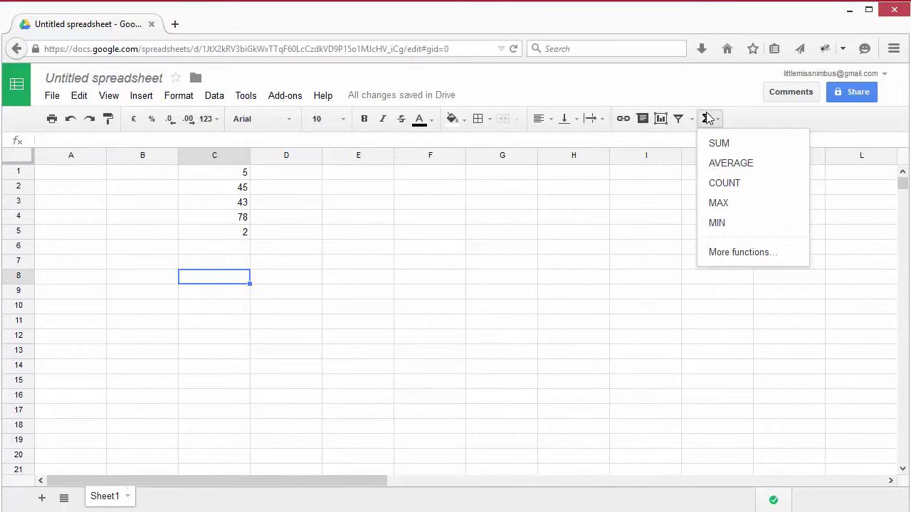
{"action": "left_click", "coordinate": [723, 145]}
{"action": "left_click_drag", "start_coordinate": [239, 234], "coordinate": [237, 180]}
{"action": "key", "text": "Return"}
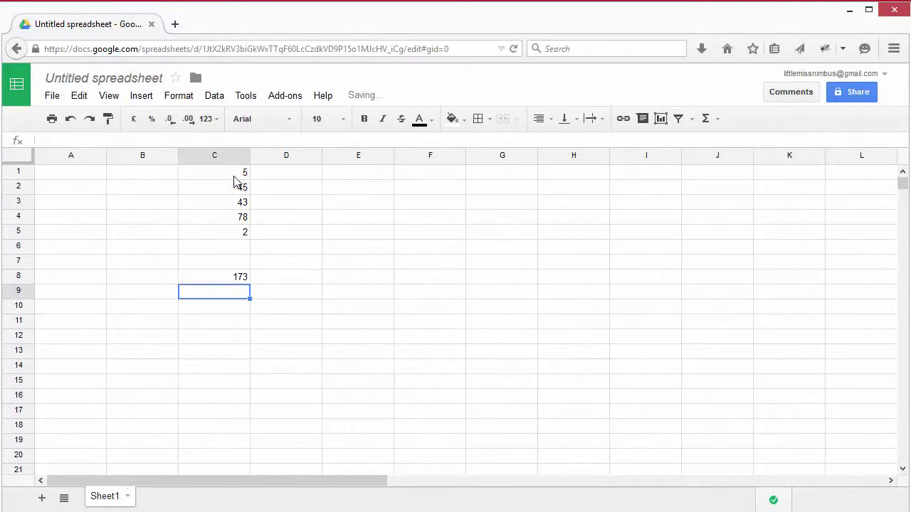
{"action": "left_click", "coordinate": [297, 350]}
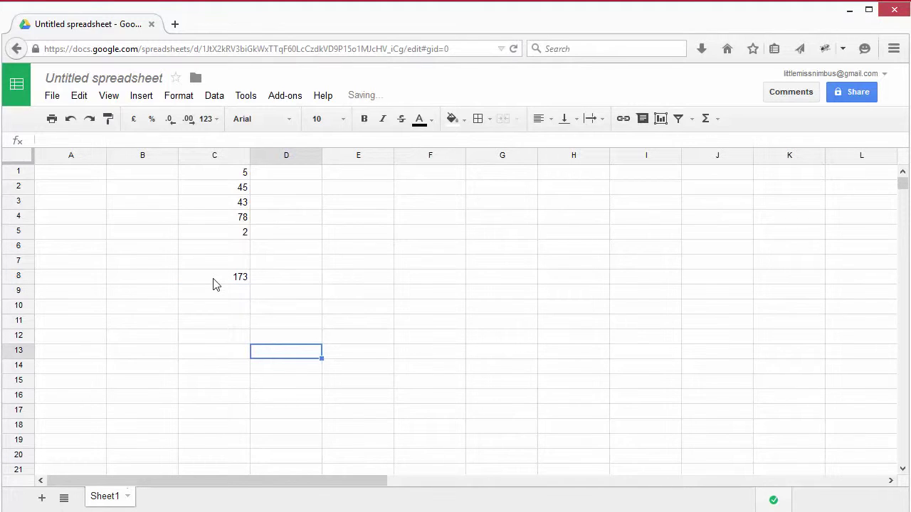
Format 43 in C3 and 2 in C5 as plain text, then check the C8 total
{"action": "left_click", "coordinate": [230, 234]}
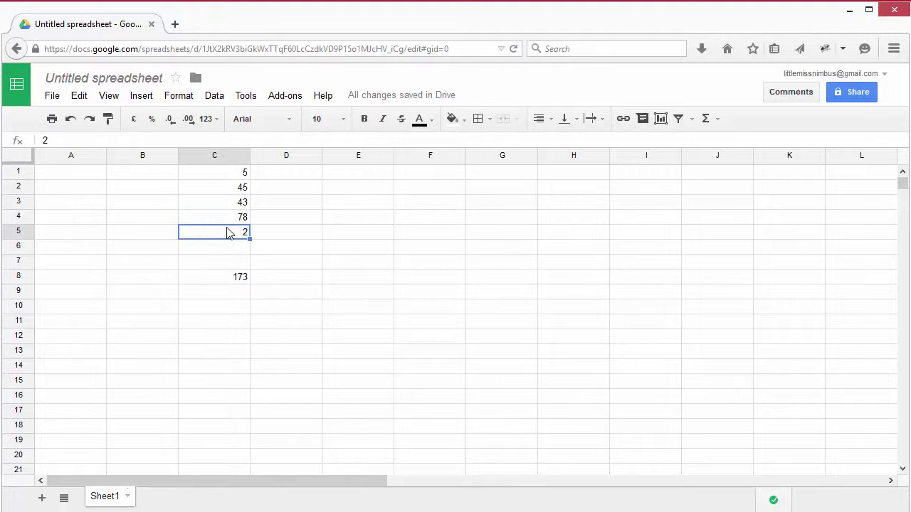
{"action": "left_click", "coordinate": [229, 208], "text": "ctrl"}
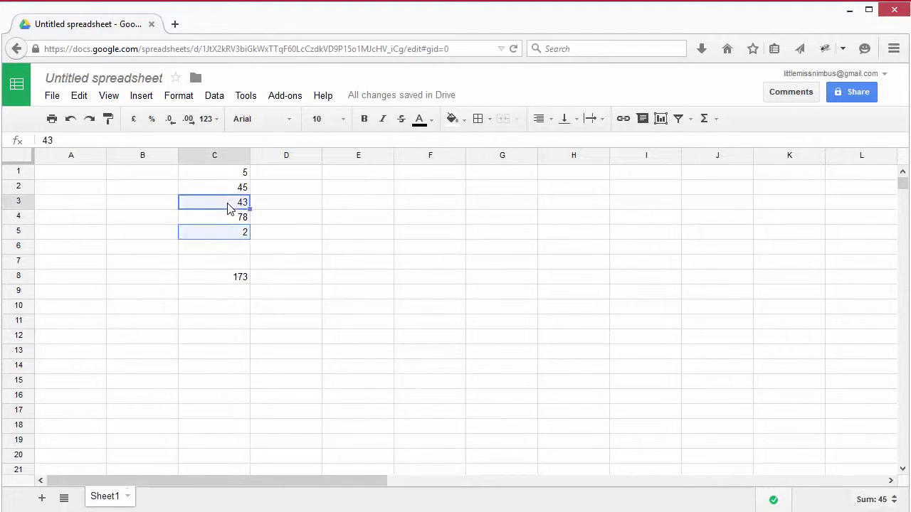
{"action": "left_click", "coordinate": [176, 99]}
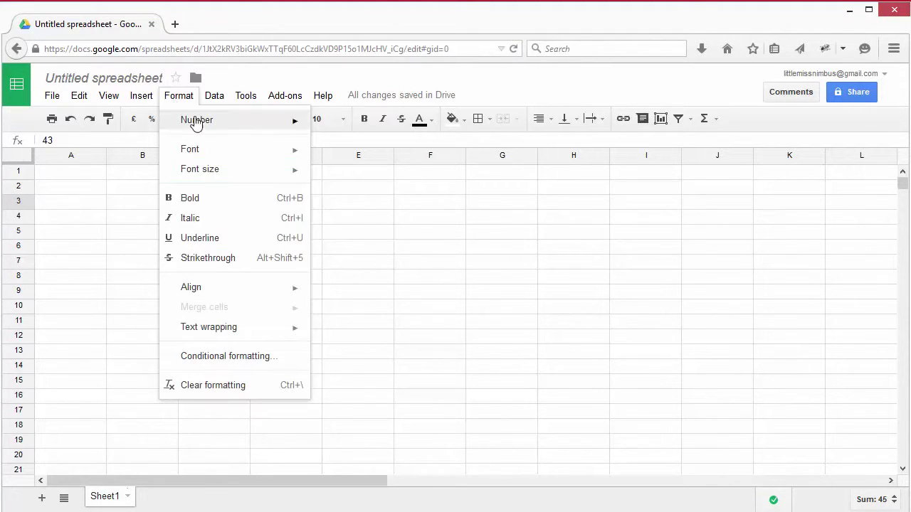
{"action": "mouse_move", "coordinate": [224, 121]}
{"action": "left_click", "coordinate": [368, 146]}
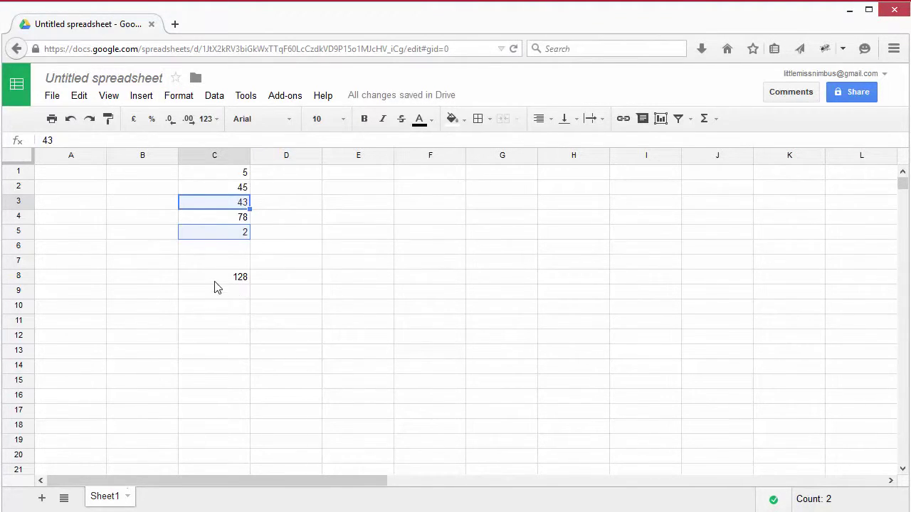
{"action": "left_click", "coordinate": [216, 280]}
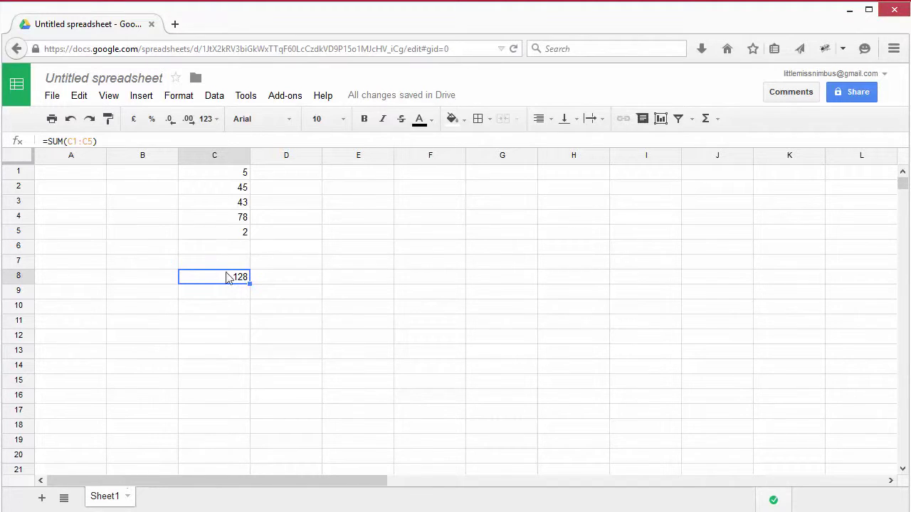
Sort the sheet by column C A→Z, placing text-stored 2 and 43 last
{"action": "left_click", "coordinate": [227, 155]}
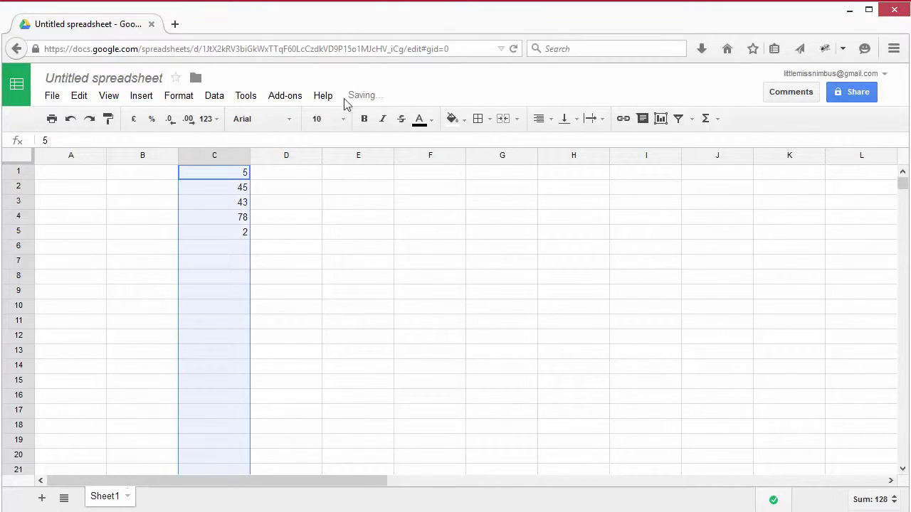
{"action": "left_click", "coordinate": [225, 100]}
{"action": "mouse_move", "coordinate": [246, 97]}
{"action": "mouse_move", "coordinate": [215, 97]}
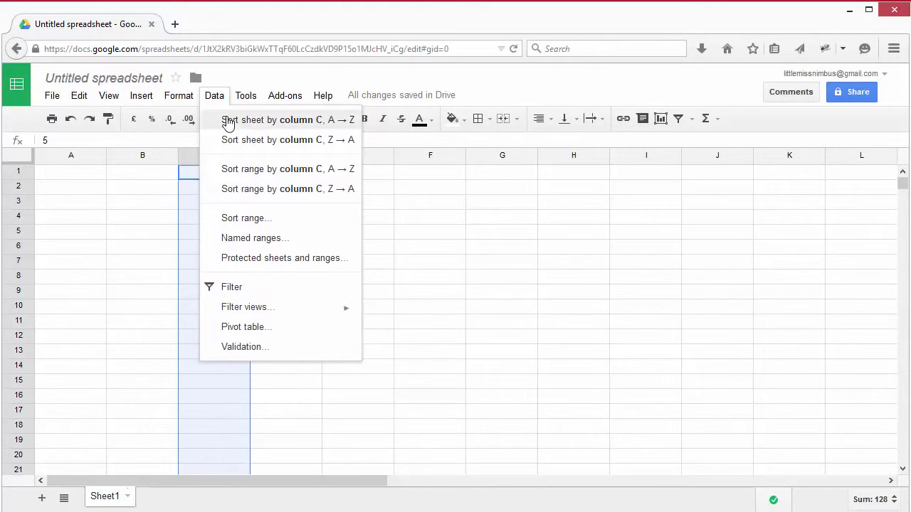
{"action": "left_click", "coordinate": [227, 122]}
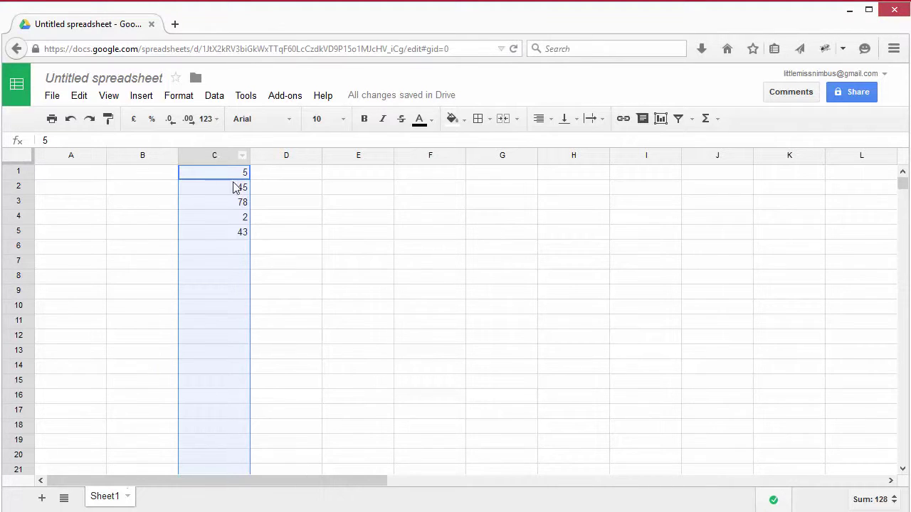
{"action": "left_click", "coordinate": [269, 232]}
Format the values 2 and 43 in C4:C5 as Number
{"action": "left_click", "coordinate": [223, 221]}
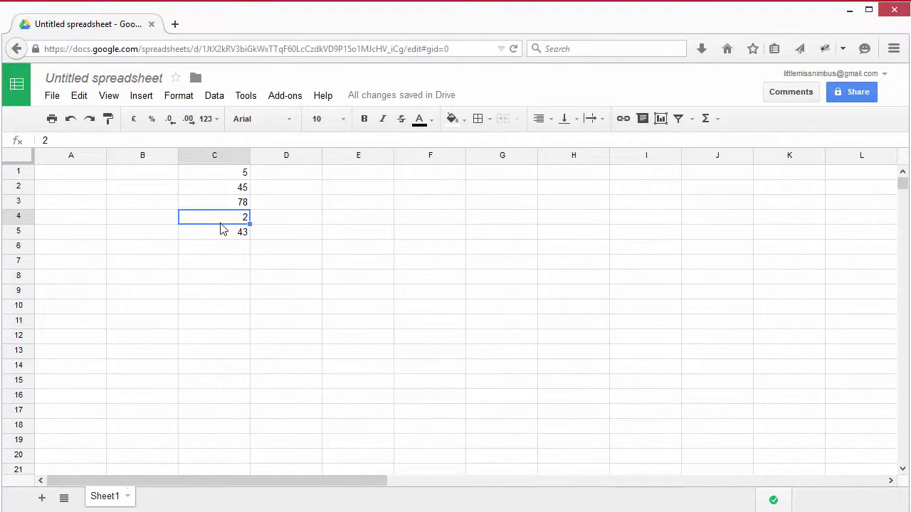
{"action": "left_click", "coordinate": [221, 237], "text": "shift"}
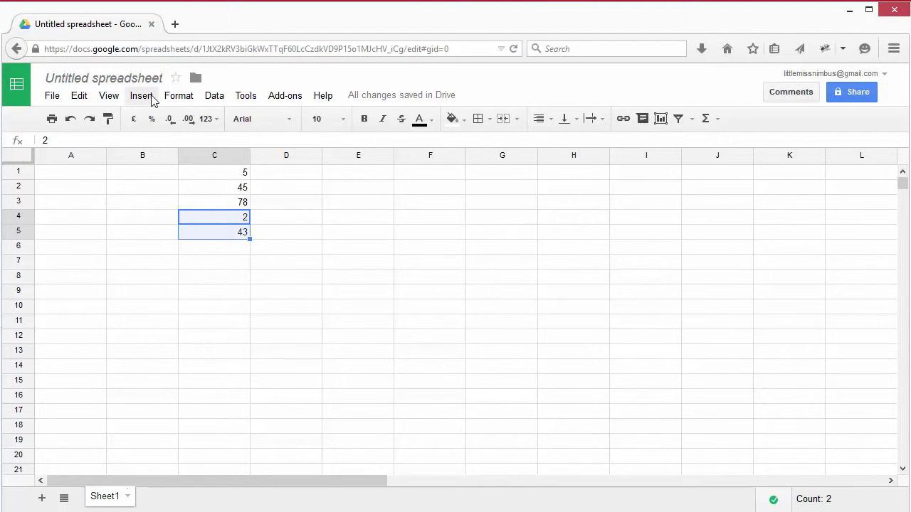
{"action": "left_click", "coordinate": [179, 95]}
{"action": "mouse_move", "coordinate": [202, 126]}
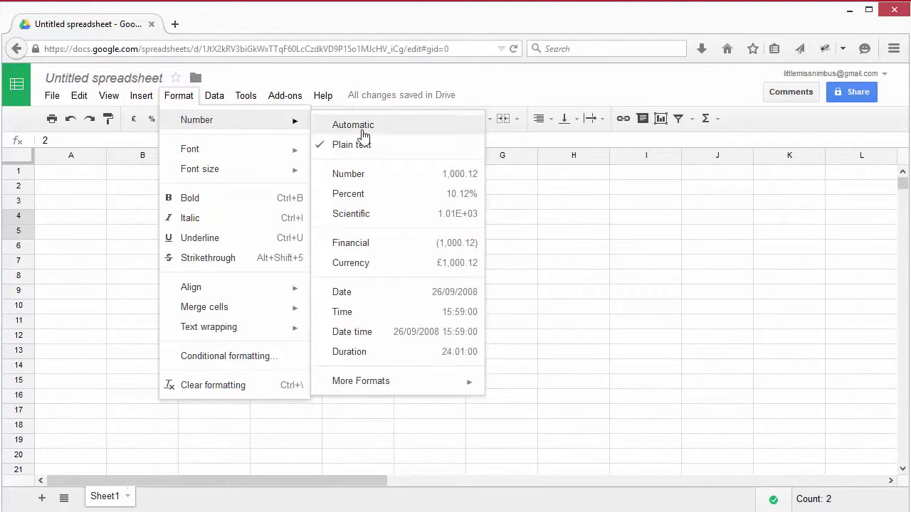
{"action": "left_click", "coordinate": [356, 176]}
Put a SUM of C1:C5 in C8, totalling 173
{"action": "left_click", "coordinate": [229, 281]}
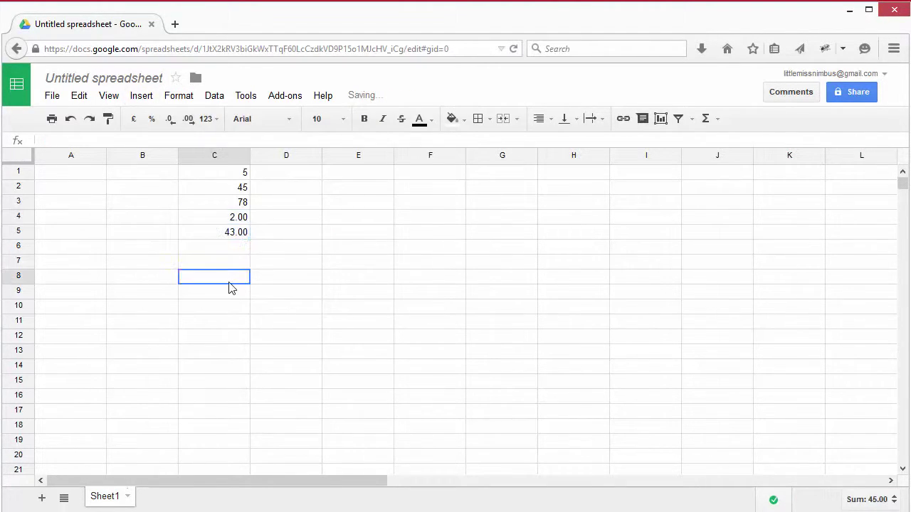
{"action": "left_click", "coordinate": [708, 119]}
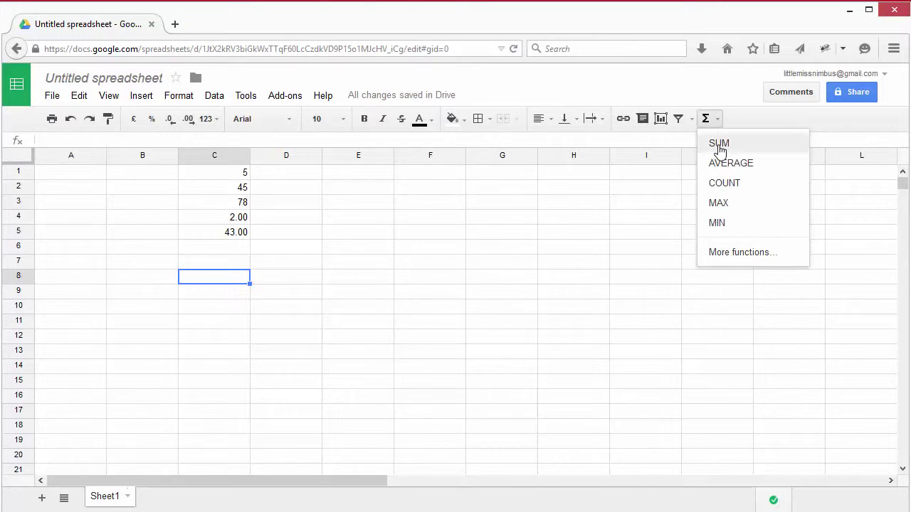
{"action": "left_click", "coordinate": [720, 150]}
{"action": "left_click_drag", "start_coordinate": [236, 236], "coordinate": [228, 179]}
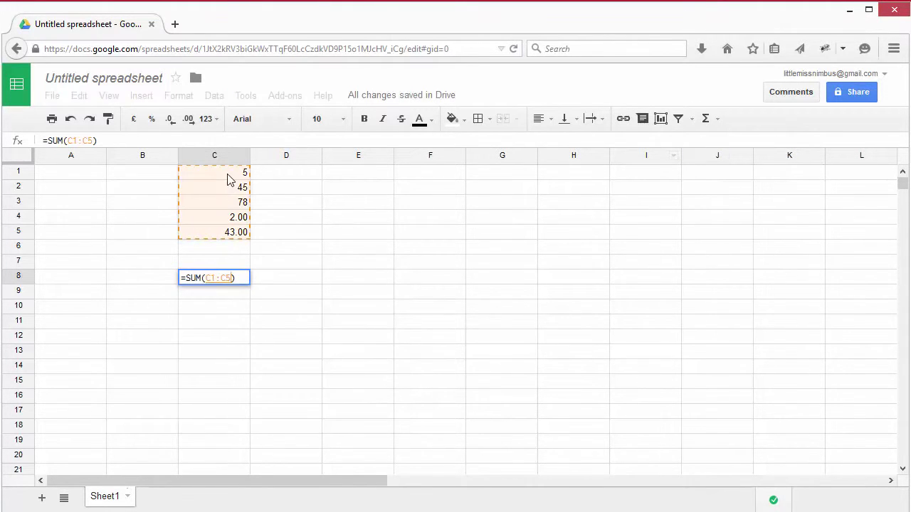
{"action": "key", "text": "Return"}
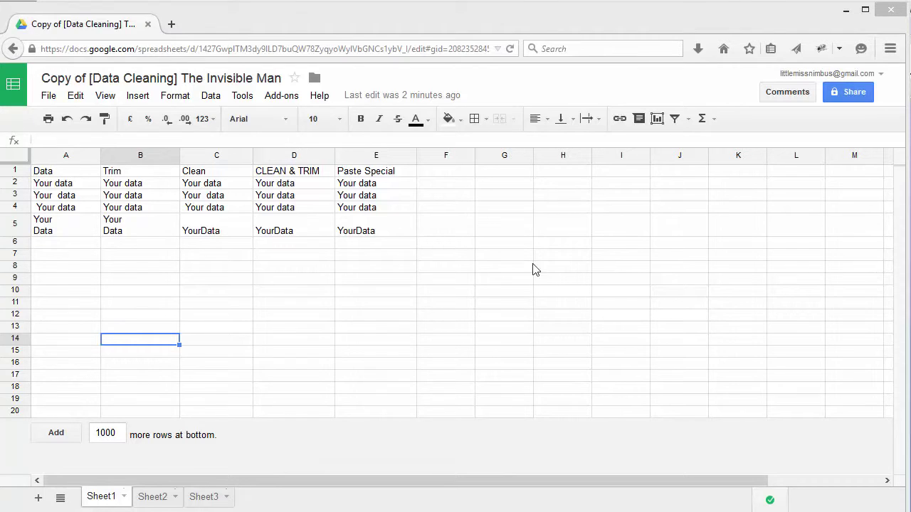
{"action": "left_click", "coordinate": [147, 269]}
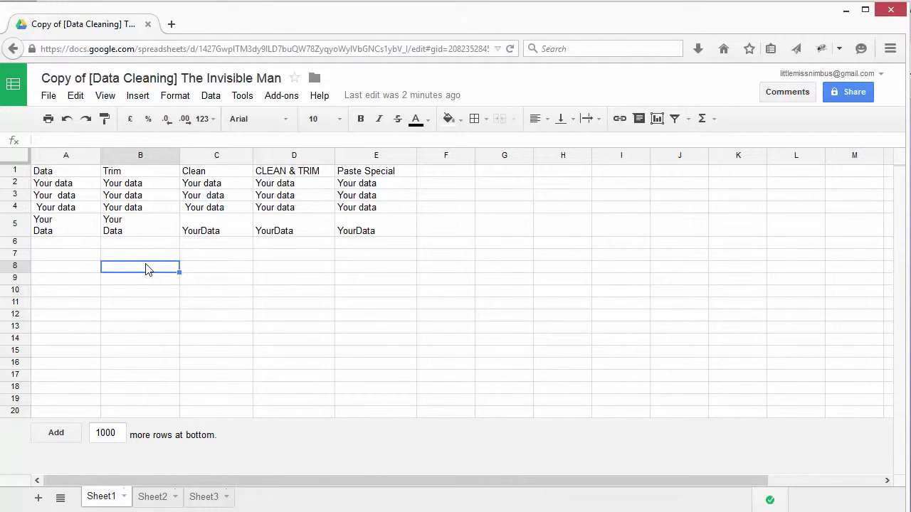
{"action": "left_click", "coordinate": [80, 195]}
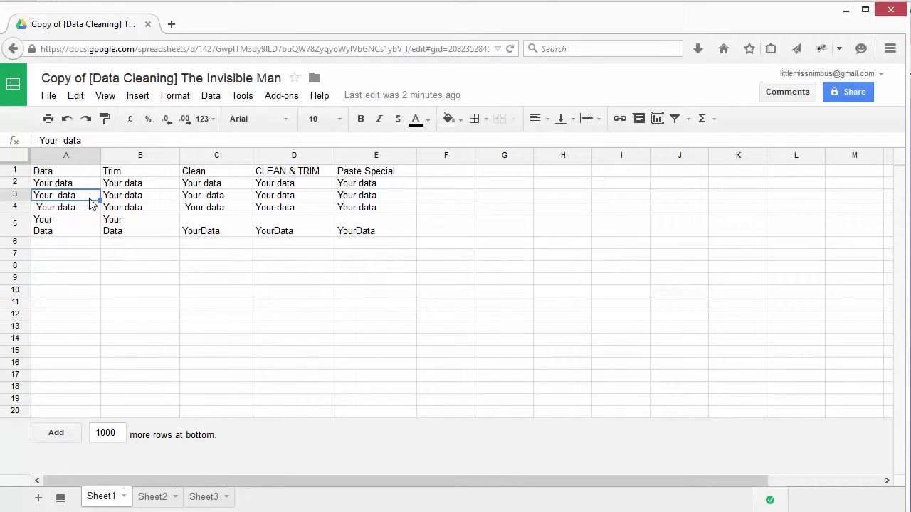
{"action": "left_click", "coordinate": [81, 187]}
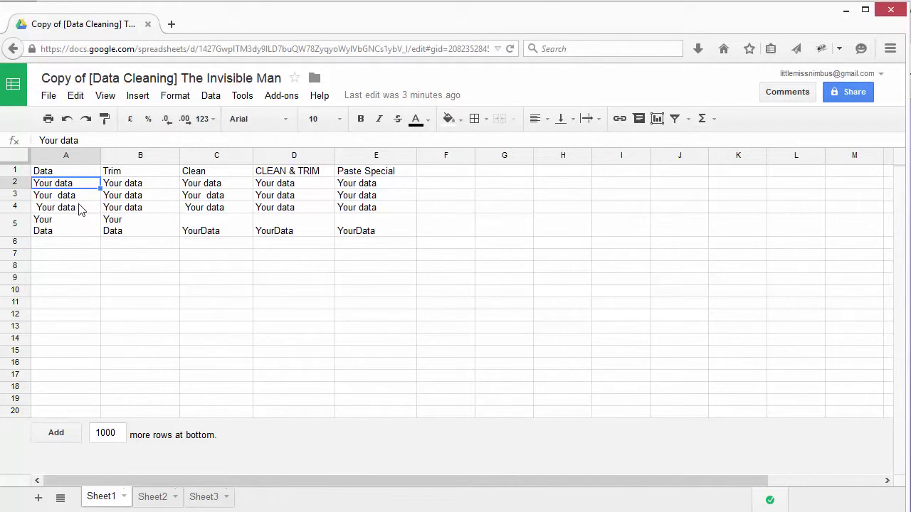
{"action": "left_click", "coordinate": [136, 175]}
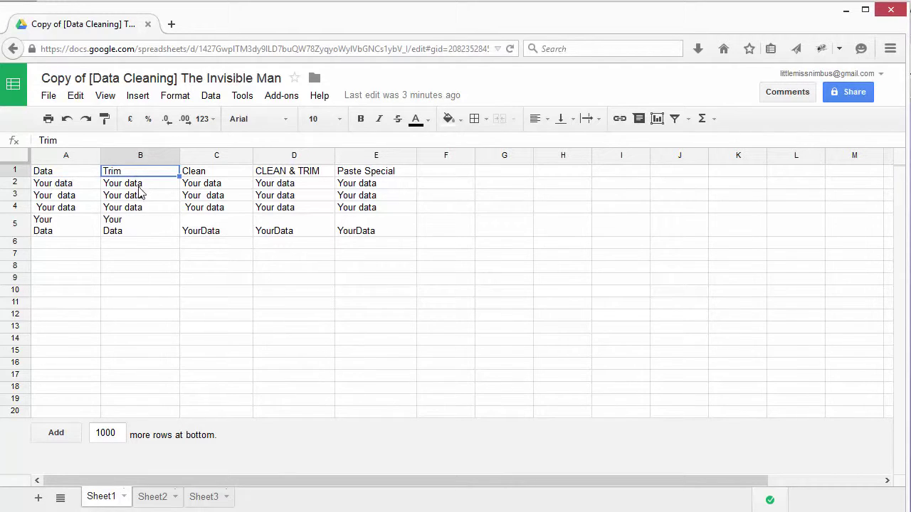
{"action": "left_click", "coordinate": [139, 196]}
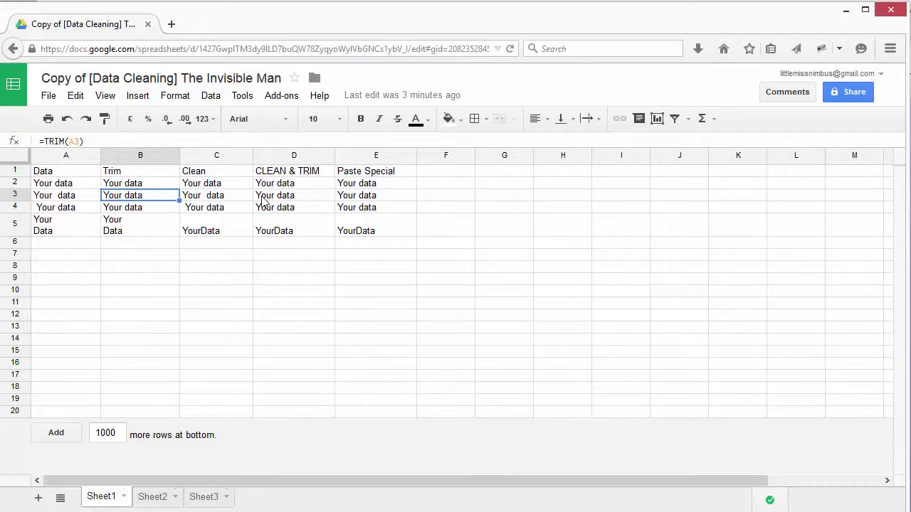
{"action": "left_click", "coordinate": [225, 185]}
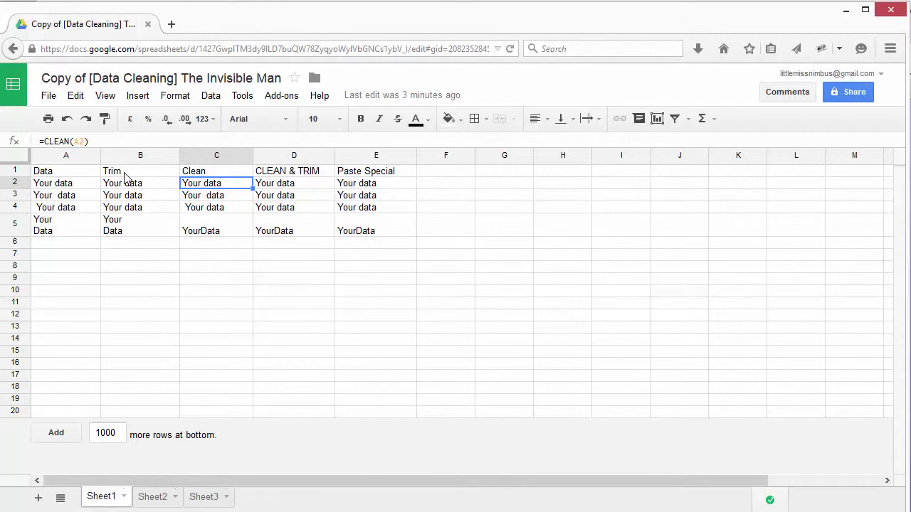
{"action": "left_click", "coordinate": [203, 209]}
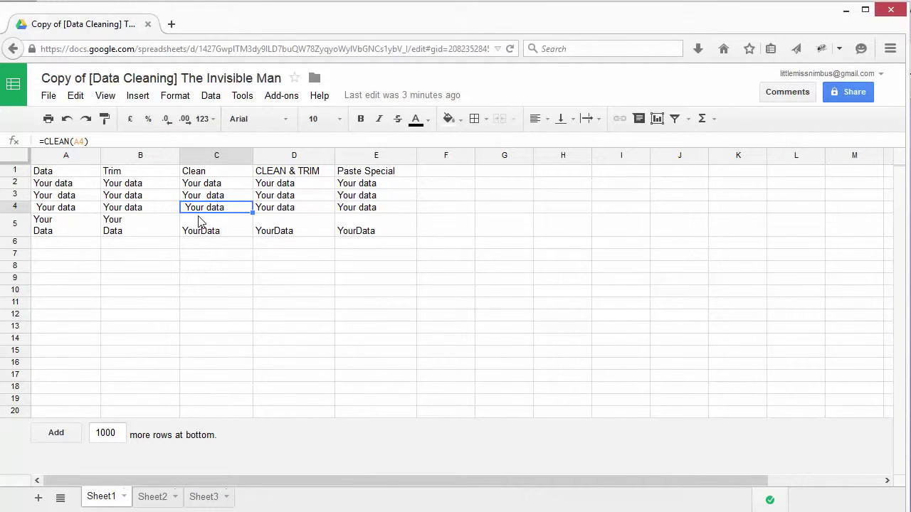
{"action": "left_click", "coordinate": [290, 186]}
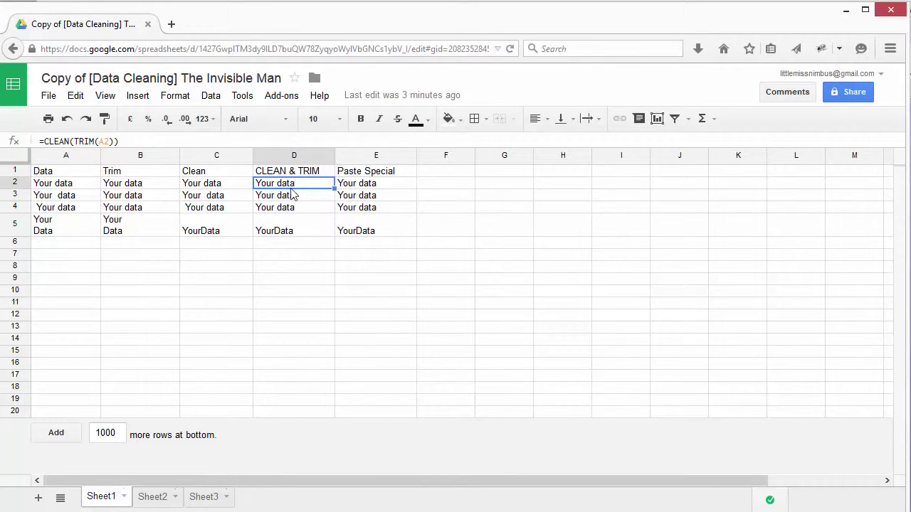
{"action": "left_click", "coordinate": [275, 206]}
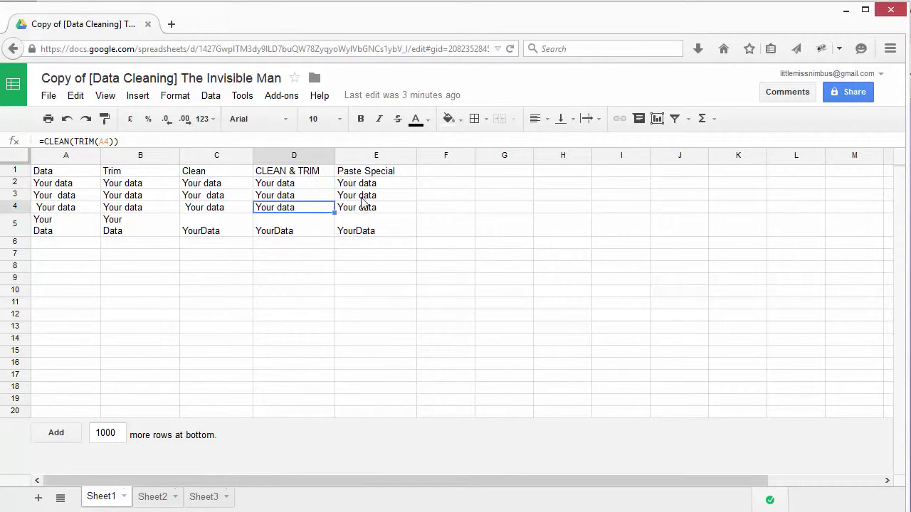
{"action": "left_click", "coordinate": [366, 197]}
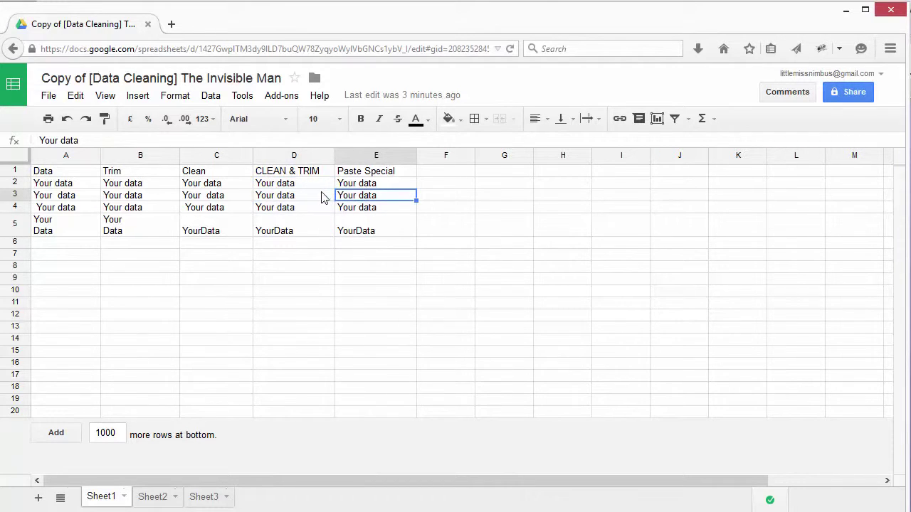
{"action": "left_click", "coordinate": [300, 187]}
Copy the CLEAN & TRIM results in D2:D4 and paste them as values only into G3:G5
{"action": "left_click_drag", "start_coordinate": [299, 189], "coordinate": [307, 217]}
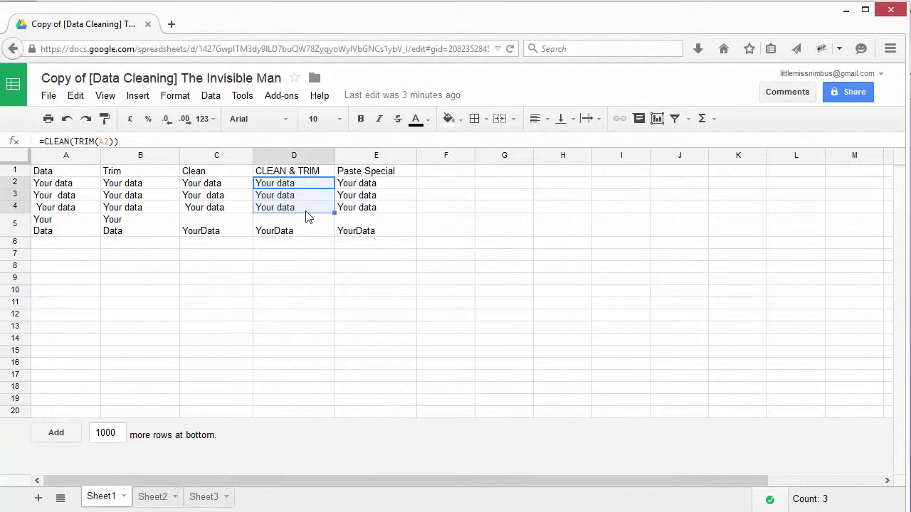
{"action": "key", "text": "ctrl+c"}
{"action": "left_click", "coordinate": [491, 194]}
{"action": "left_click", "coordinate": [75, 95]}
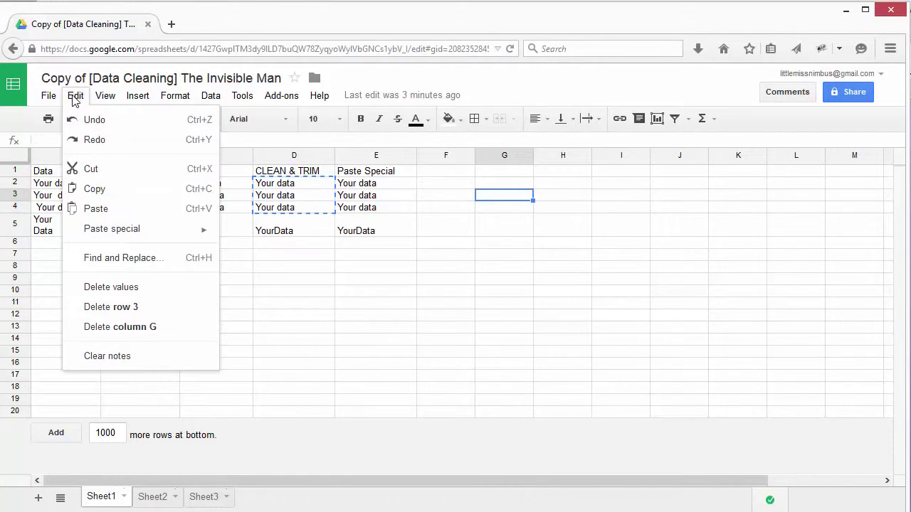
{"action": "mouse_move", "coordinate": [118, 231]}
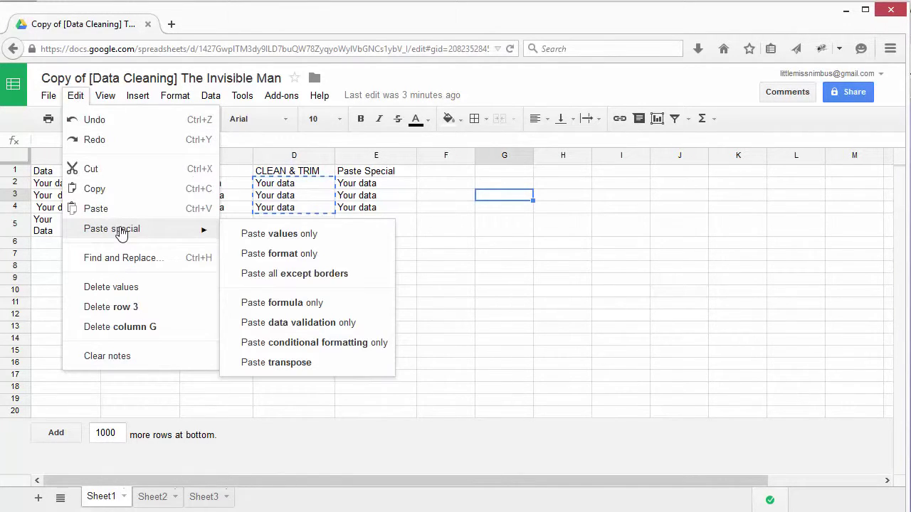
{"action": "left_click", "coordinate": [287, 239]}
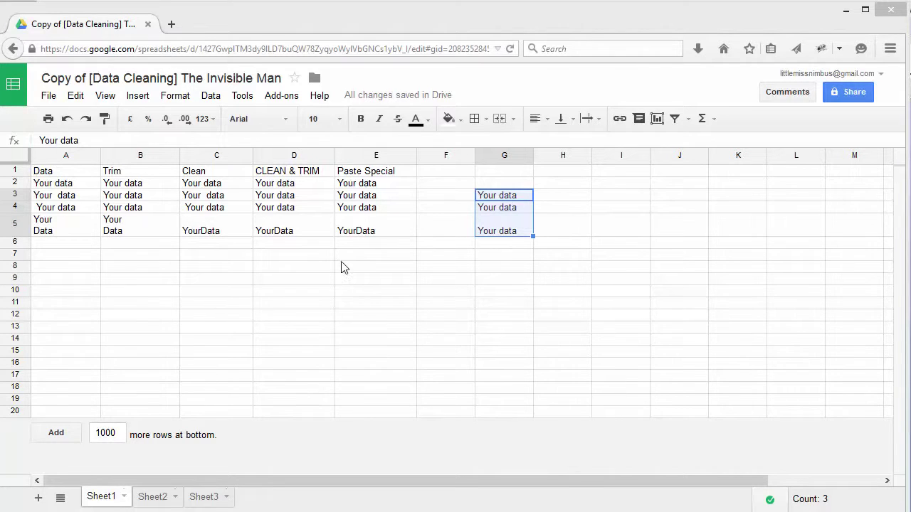
{"action": "left_click", "coordinate": [358, 237]}
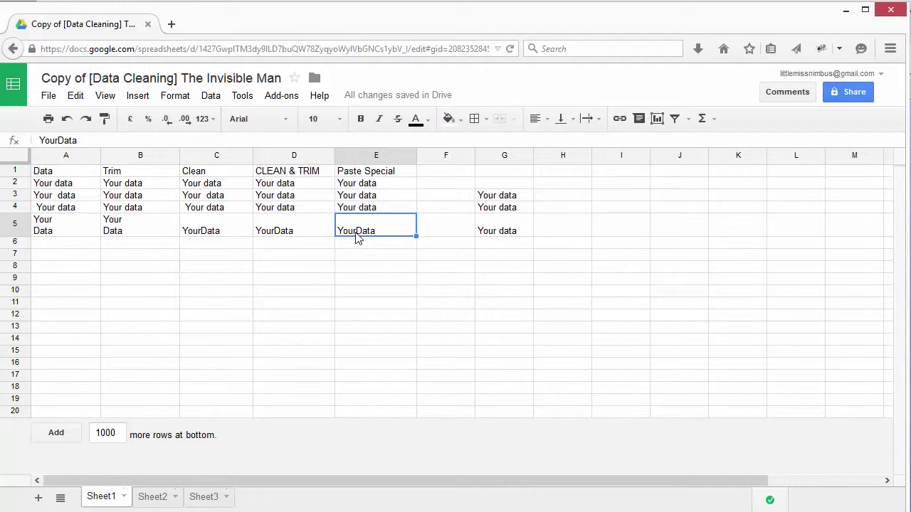
Use Find and Replace to change every 'YourData' to 'Your Data' across all sheets
{"action": "left_click", "coordinate": [75, 96]}
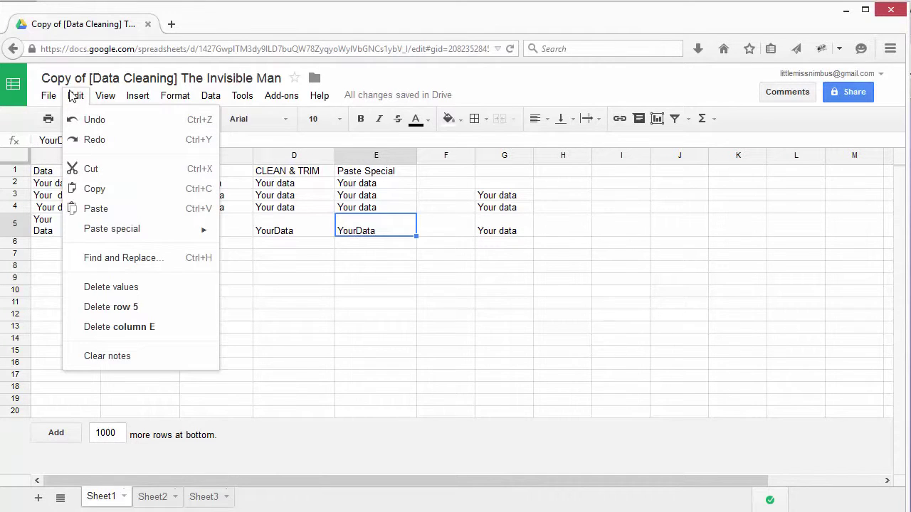
{"action": "left_click", "coordinate": [124, 259]}
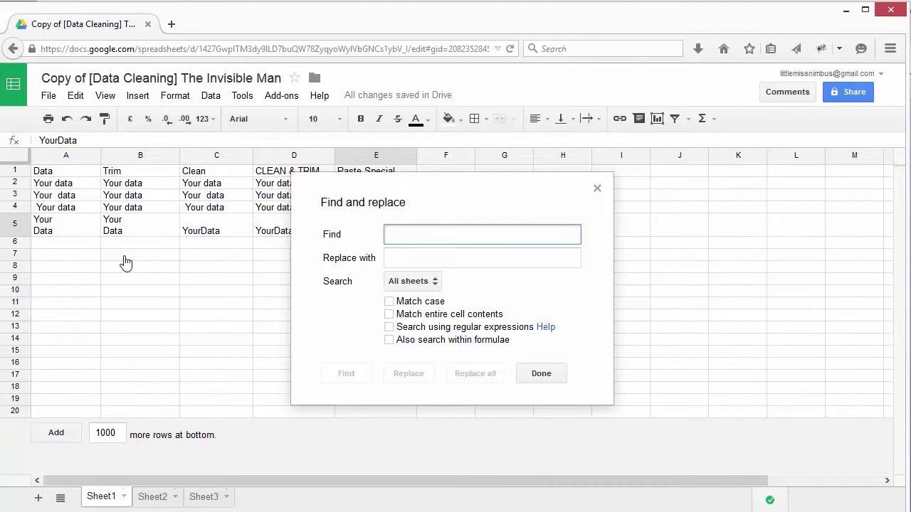
{"action": "type", "text": "Yo"}
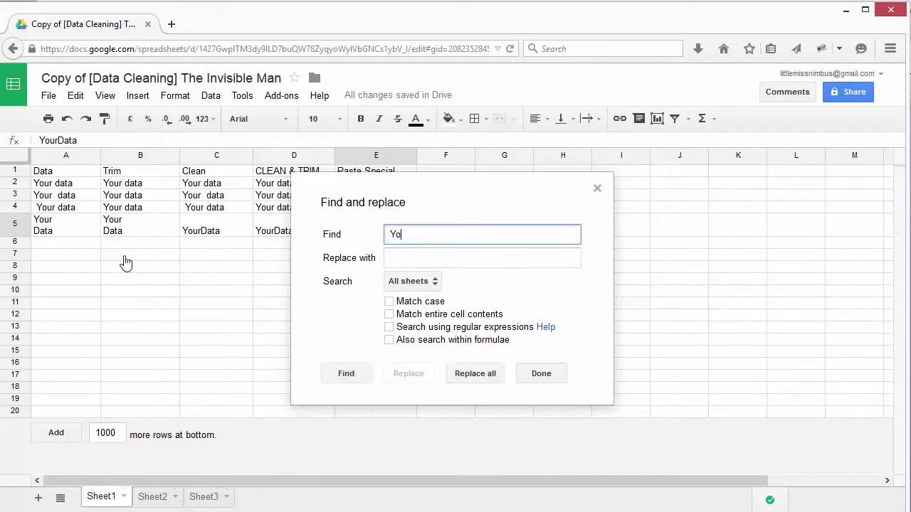
{"action": "type", "text": "urdata"}
{"action": "left_click", "coordinate": [444, 256]}
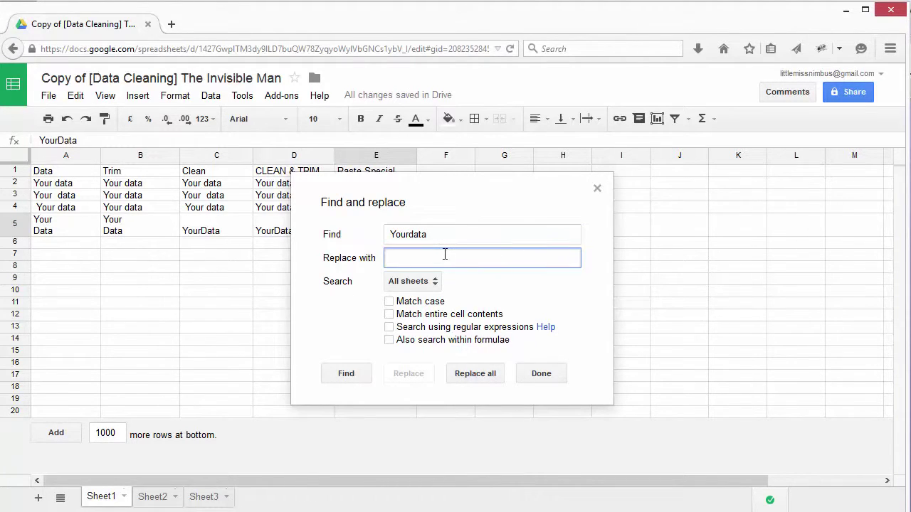
{"action": "type", "text": "Your Data"}
{"action": "left_click", "coordinate": [415, 233]}
{"action": "key", "text": "Delete"}
{"action": "type", "text": "D"}
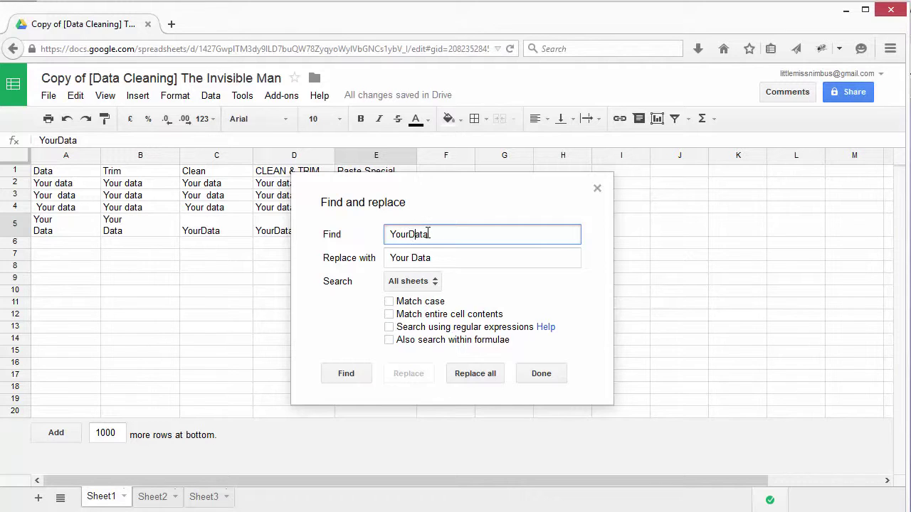
{"action": "left_click", "coordinate": [482, 381]}
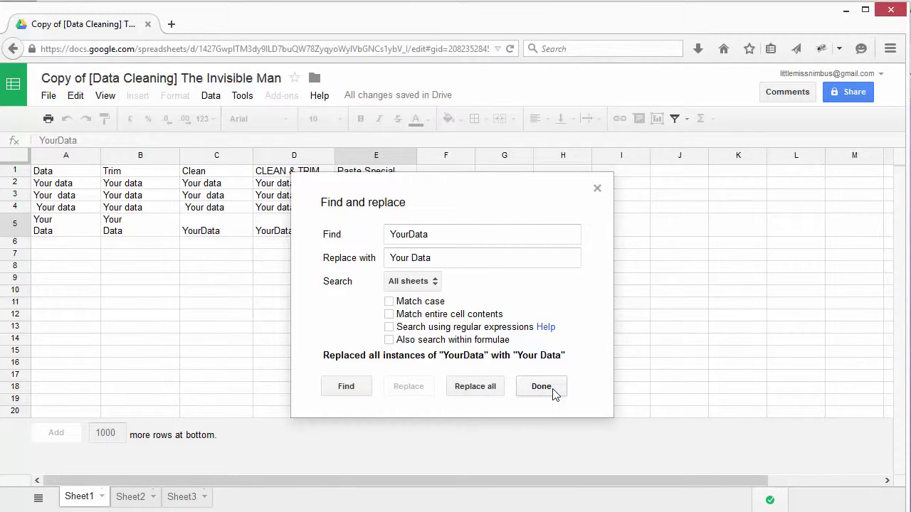
{"action": "left_click", "coordinate": [554, 393]}
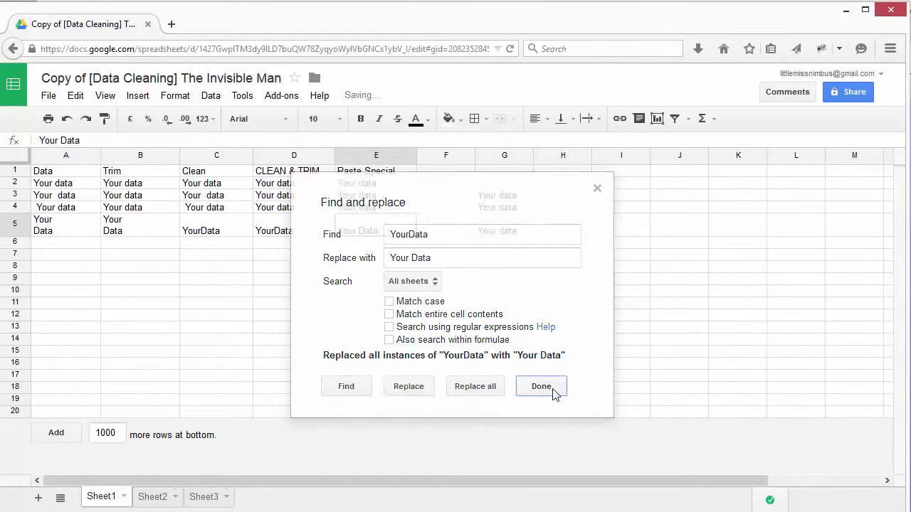
{"action": "left_click", "coordinate": [502, 340]}
{"action": "left_click", "coordinate": [379, 233]}
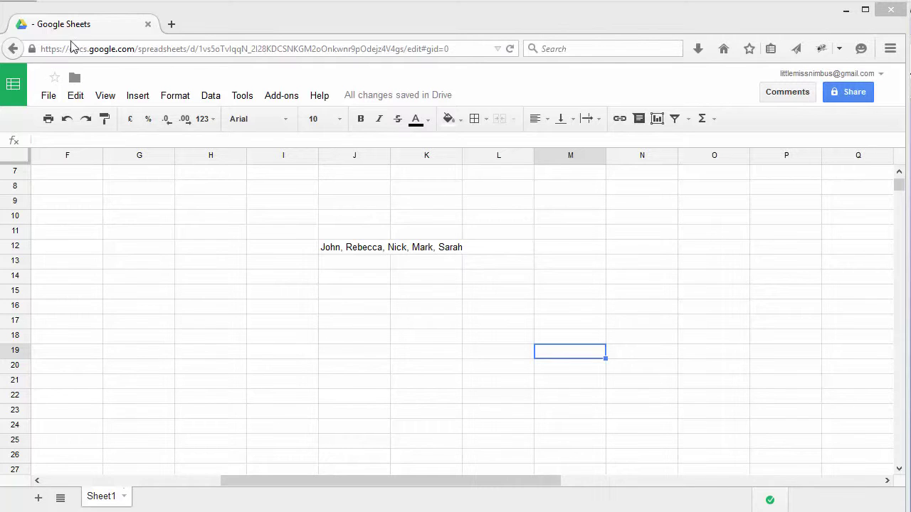
Enter =SPLIT(J12,",") in J8 to spread the five names across J8:N8
{"action": "left_click", "coordinate": [331, 250]}
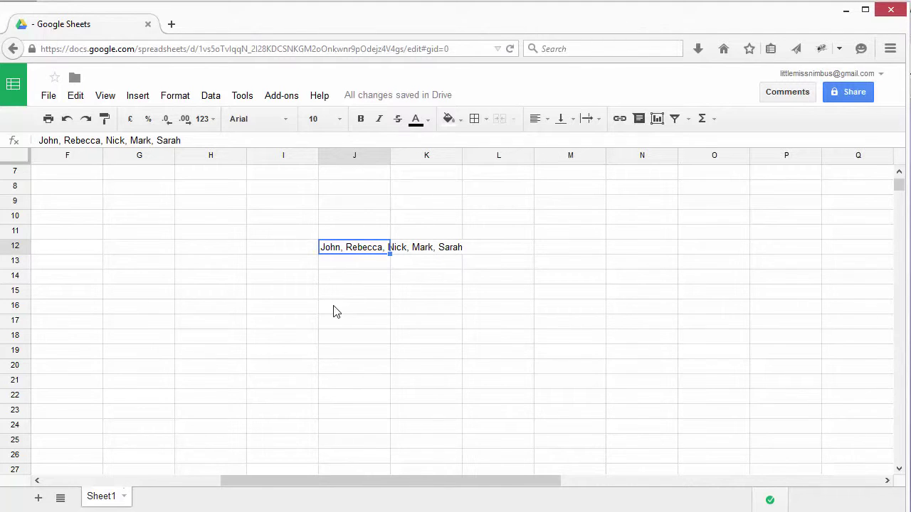
{"action": "left_click", "coordinate": [338, 191]}
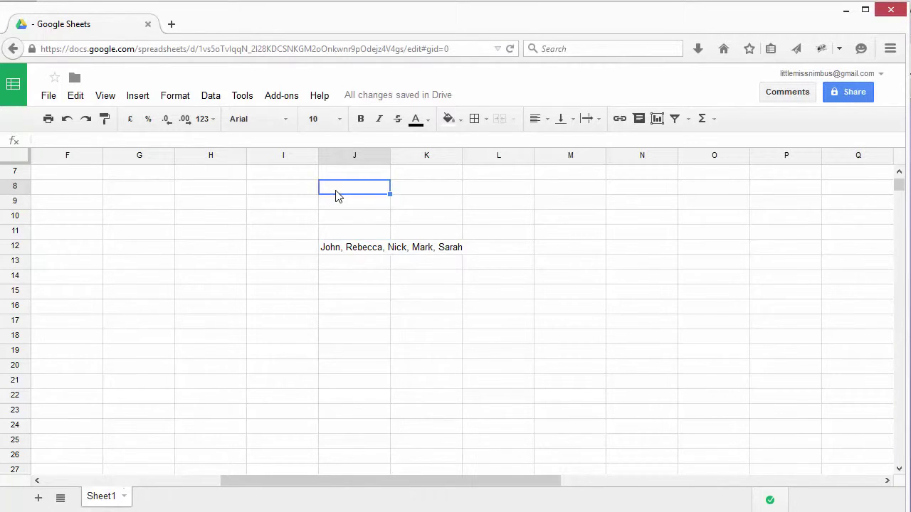
{"action": "type", "text": "=spl"}
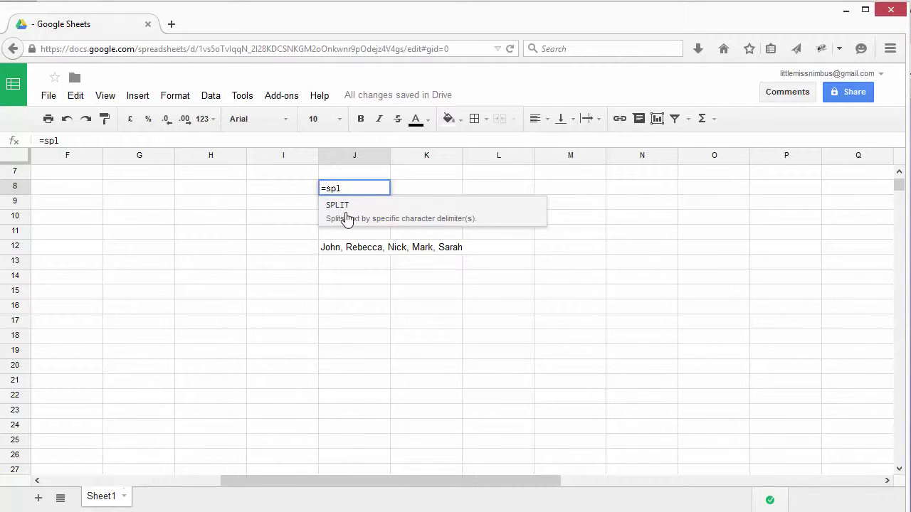
{"action": "left_click", "coordinate": [346, 216]}
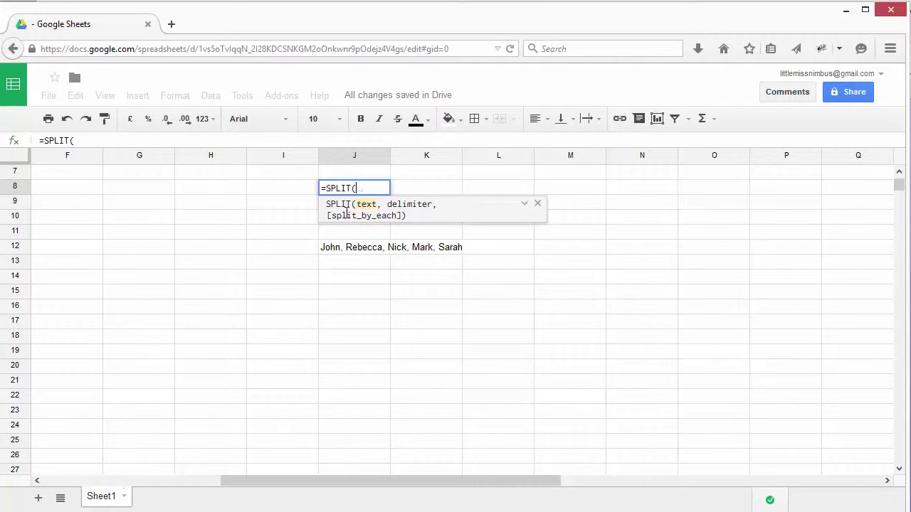
{"action": "left_click", "coordinate": [337, 254]}
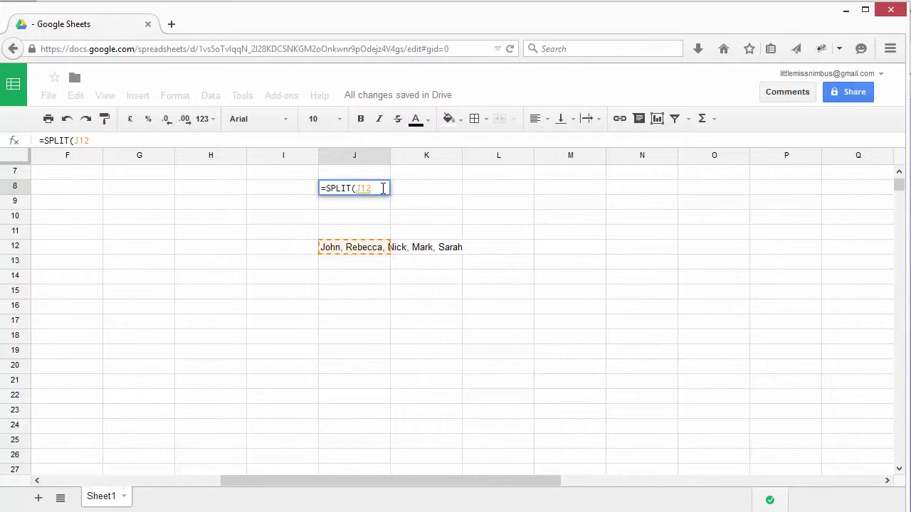
{"action": "type", "text": ",\""}
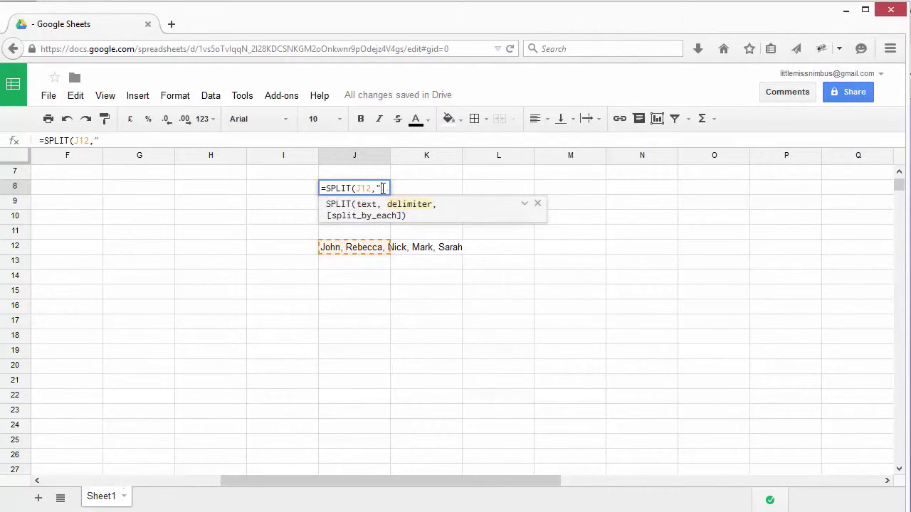
{"action": "type", "text": ",\")"}
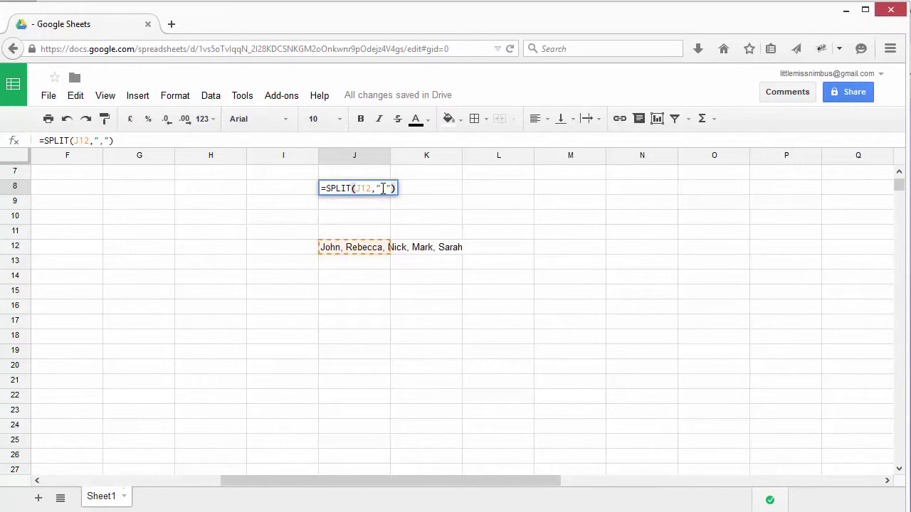
{"action": "key", "text": "Return"}
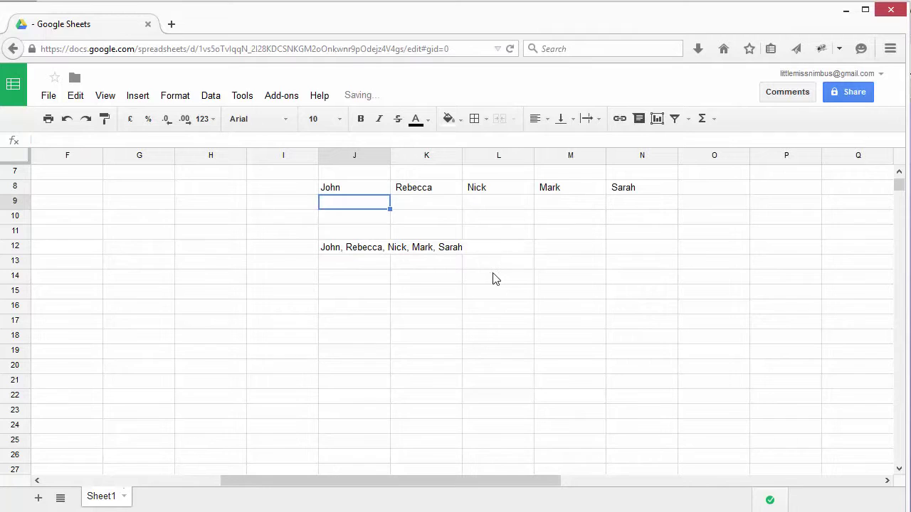